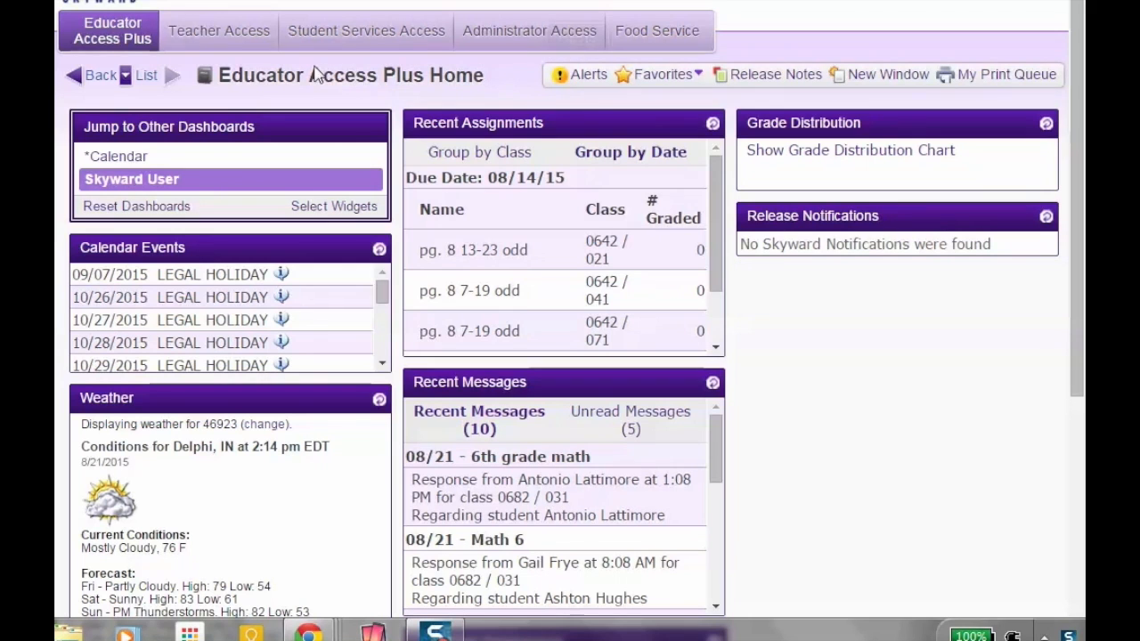
# Open the Message Center from the gradebook of the period 1 MATH 6 HA class
pyautogui.moveTo(223, 49)
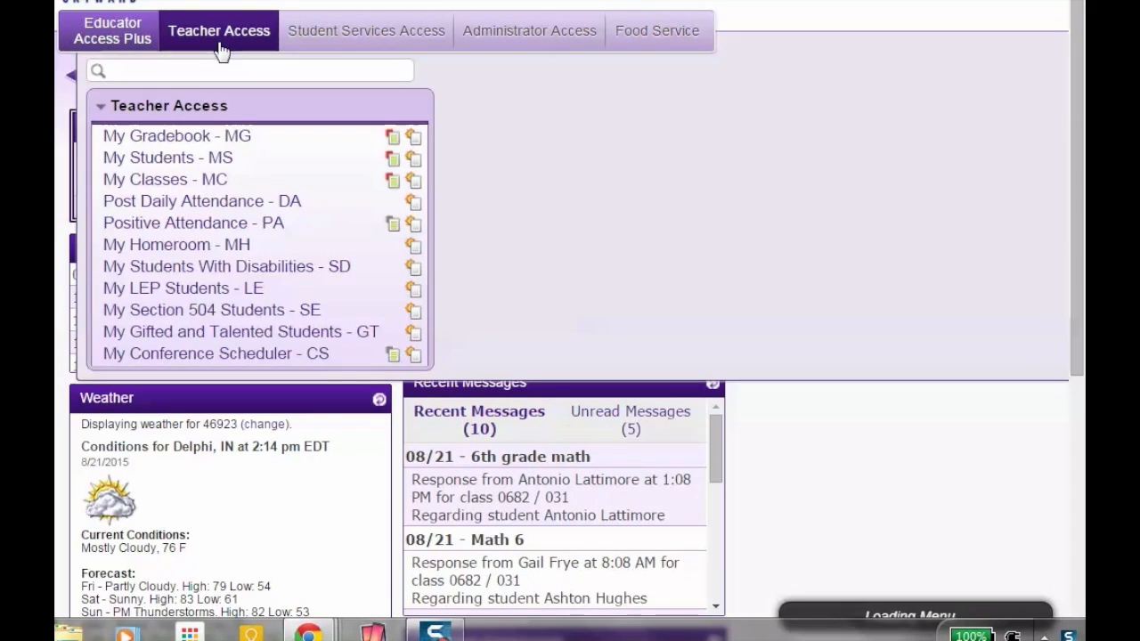
pyautogui.click(179, 137)
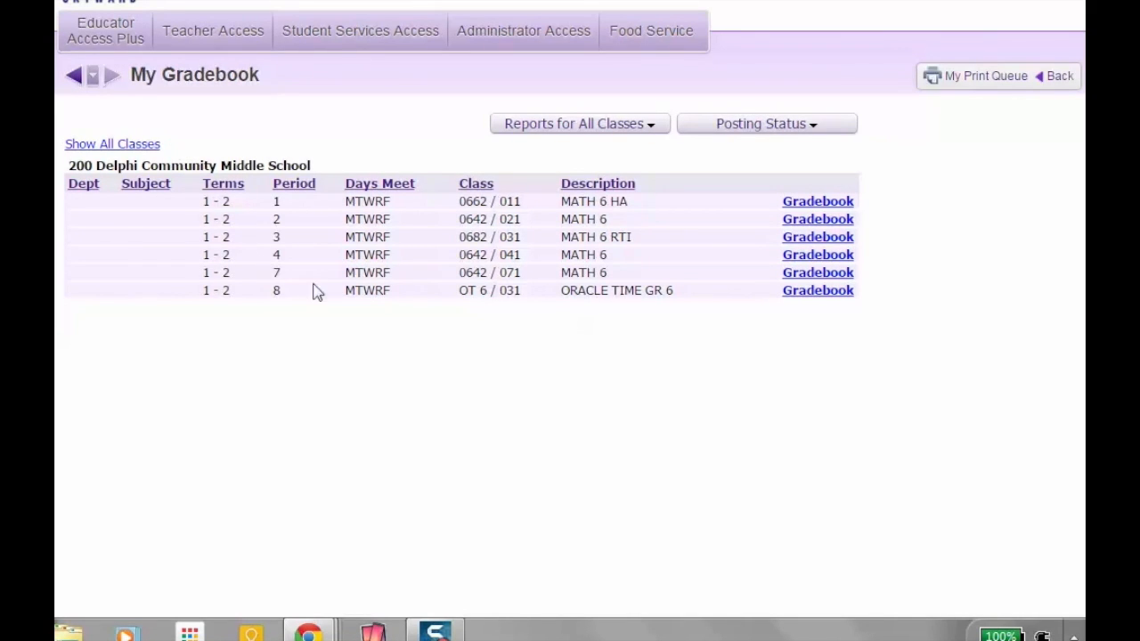
pyautogui.click(806, 204)
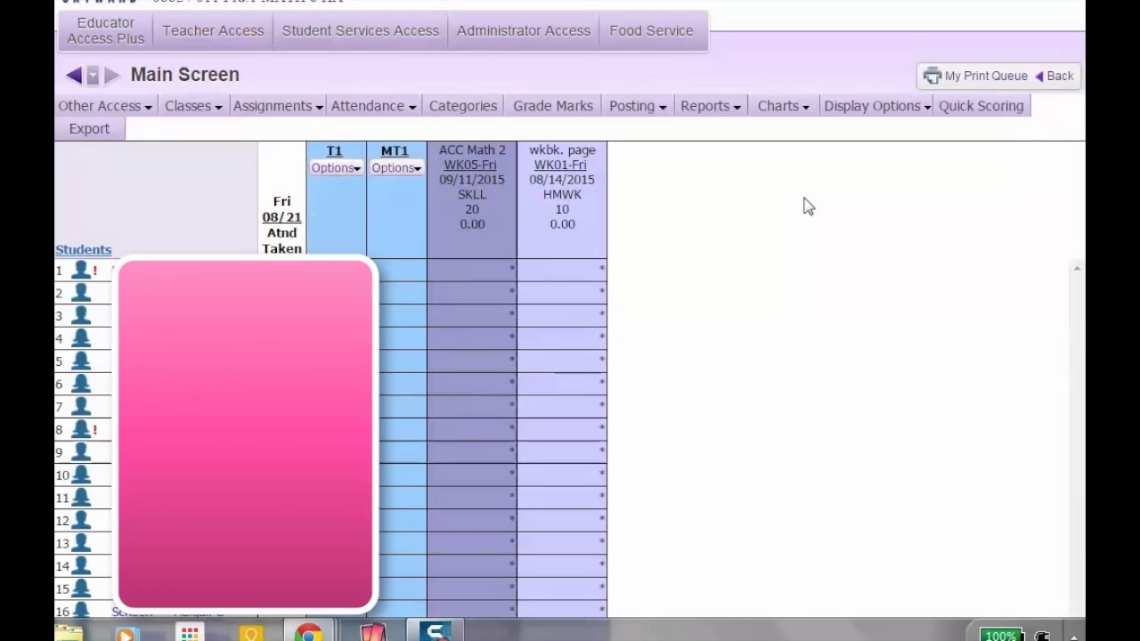
pyautogui.click(128, 107)
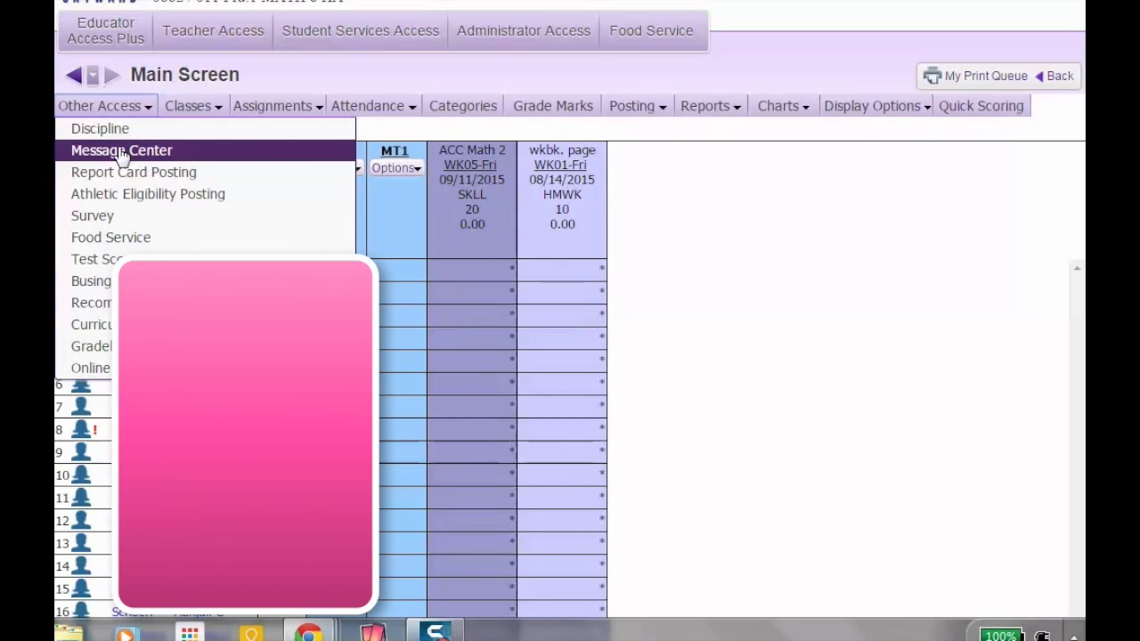
pyautogui.click(118, 149)
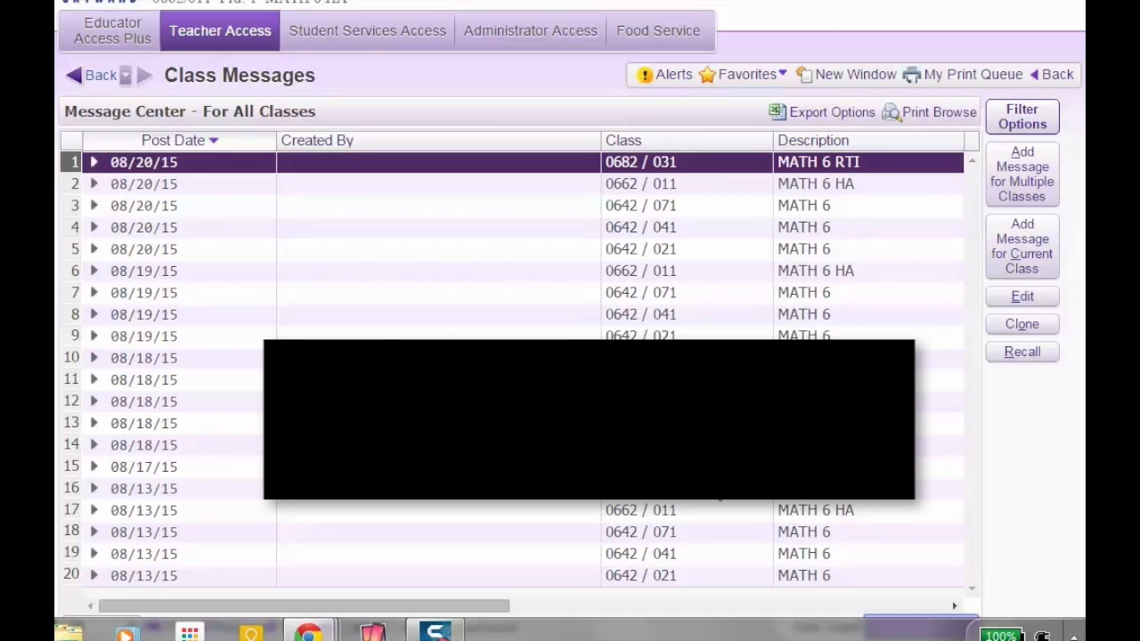
# Start a message for multiple classes with the summary "Agenda for Friday" and the detail "No homework for this weekend!"
pyautogui.click(1021, 173)
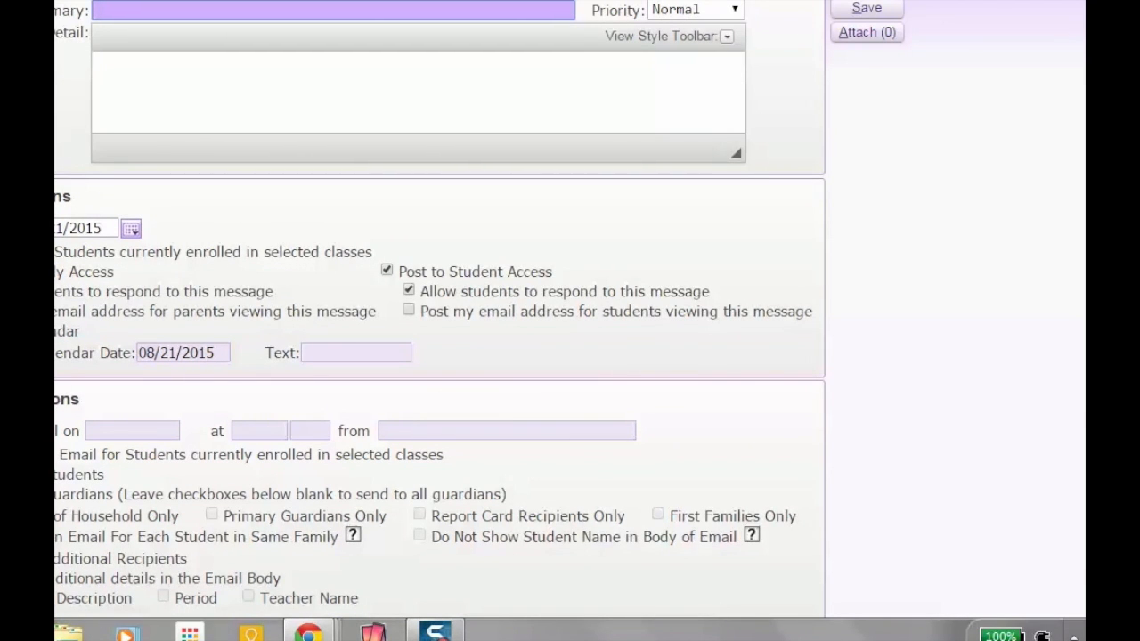
pyautogui.hscroll(-1, 570, 312)
pyautogui.scroll(1, 570, 312)
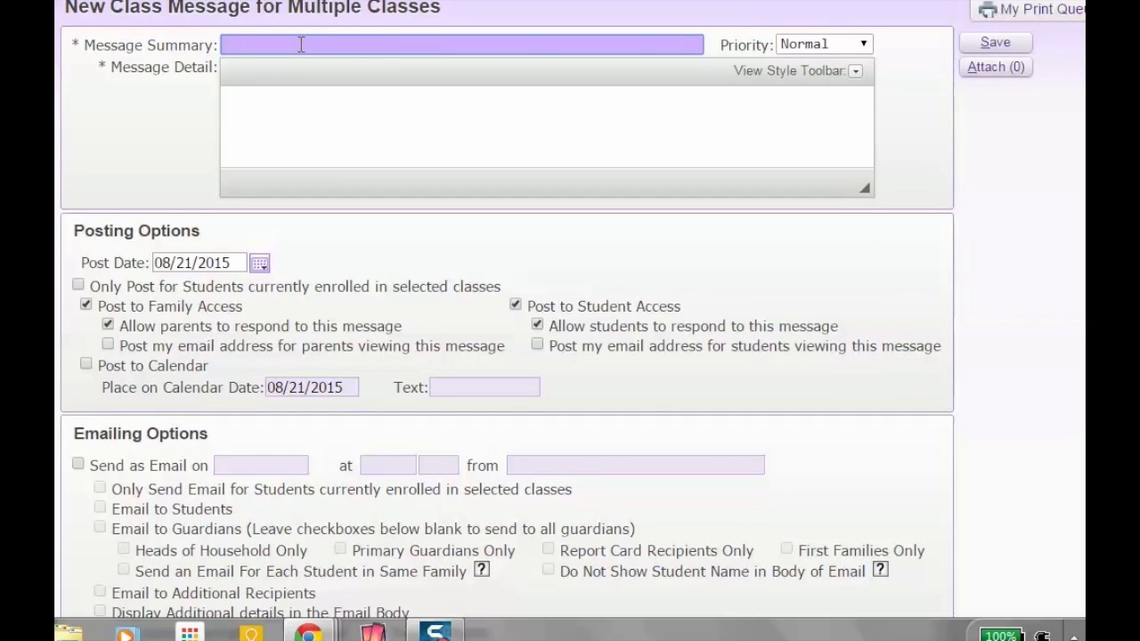
pyautogui.write('Agenda for Friday')
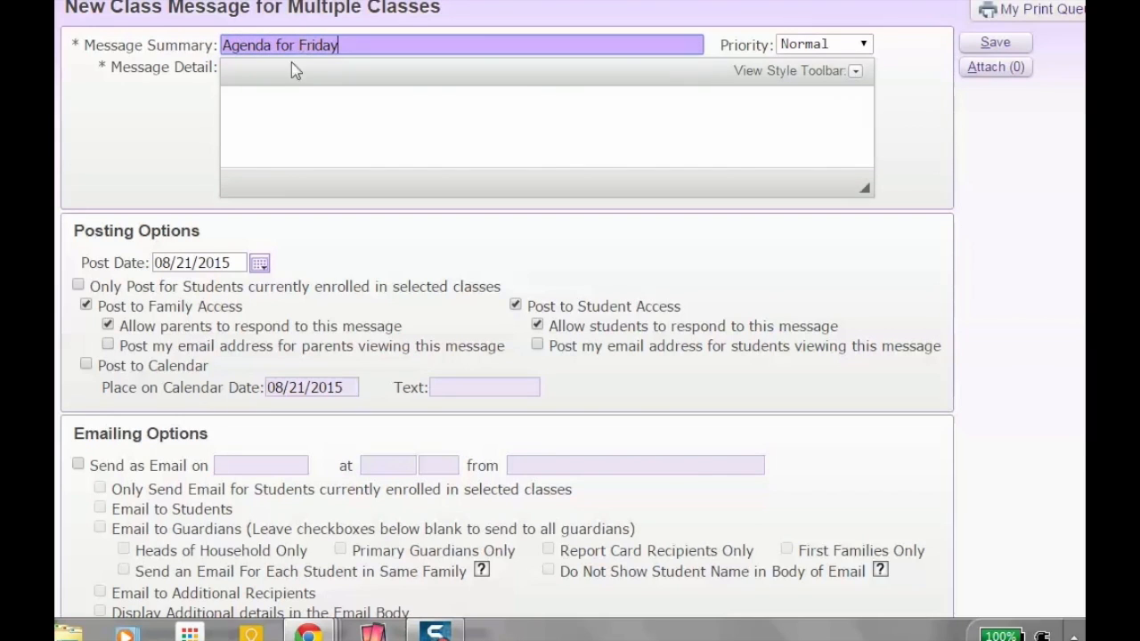
pyautogui.click(287, 103)
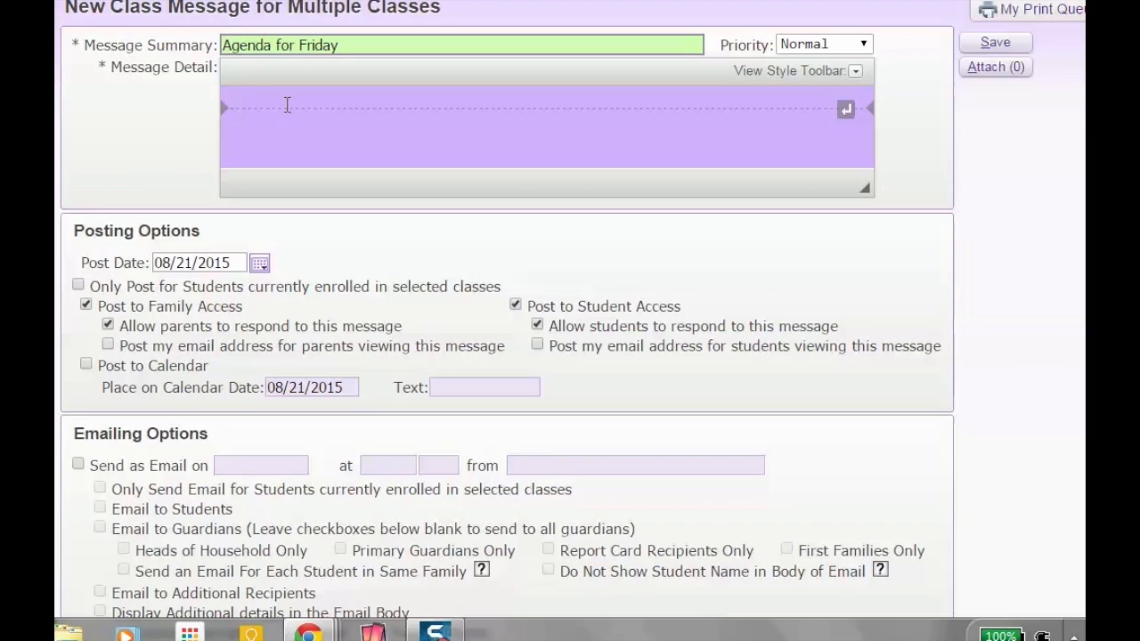
pyautogui.write('No homework for ')
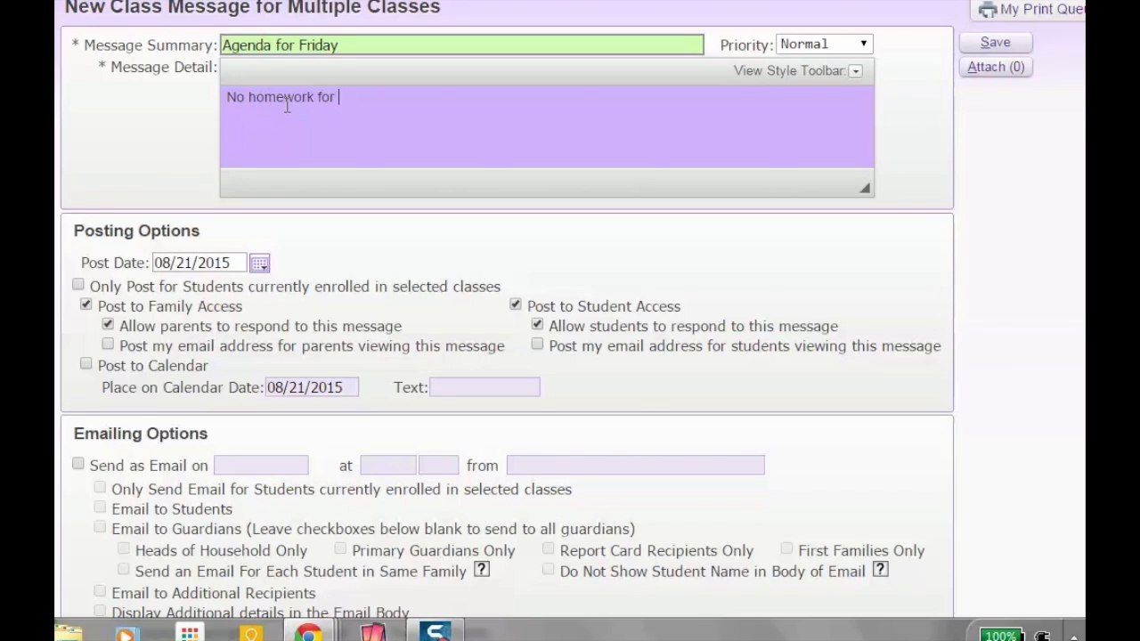
pyautogui.write('this weekend!')
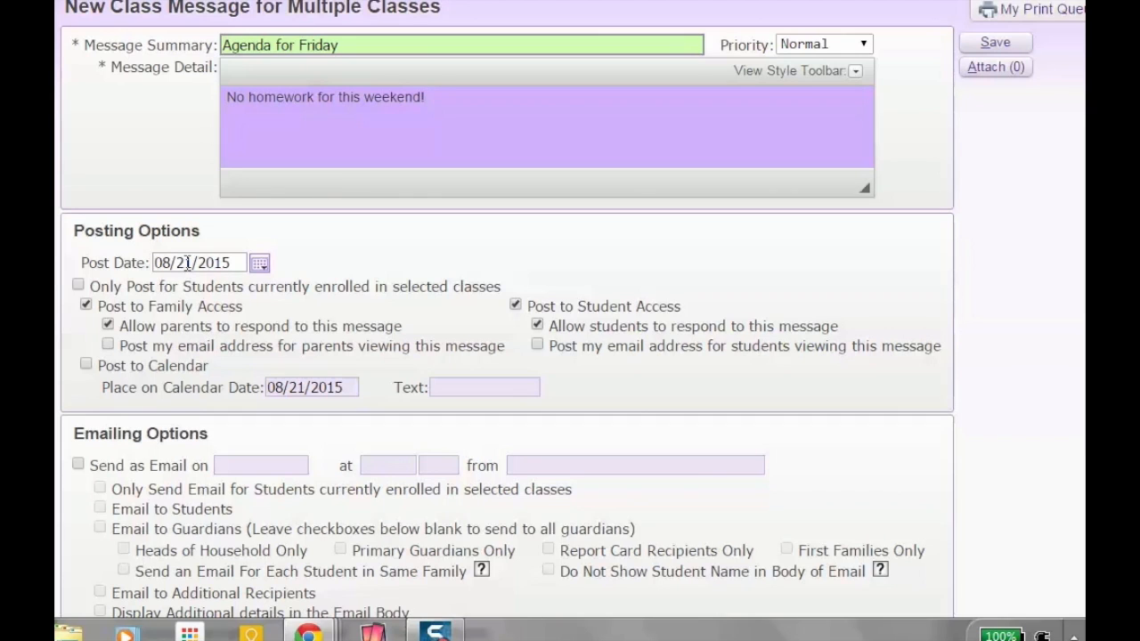
# Enable posting the message to the calendar
pyautogui.click(259, 264)
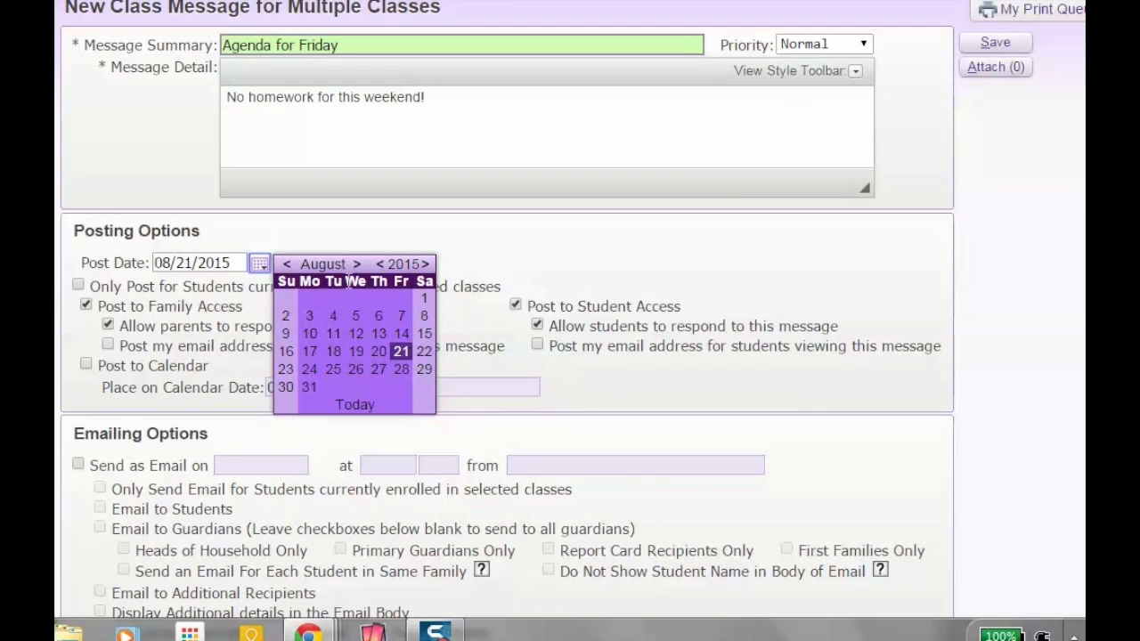
pyautogui.click(270, 236)
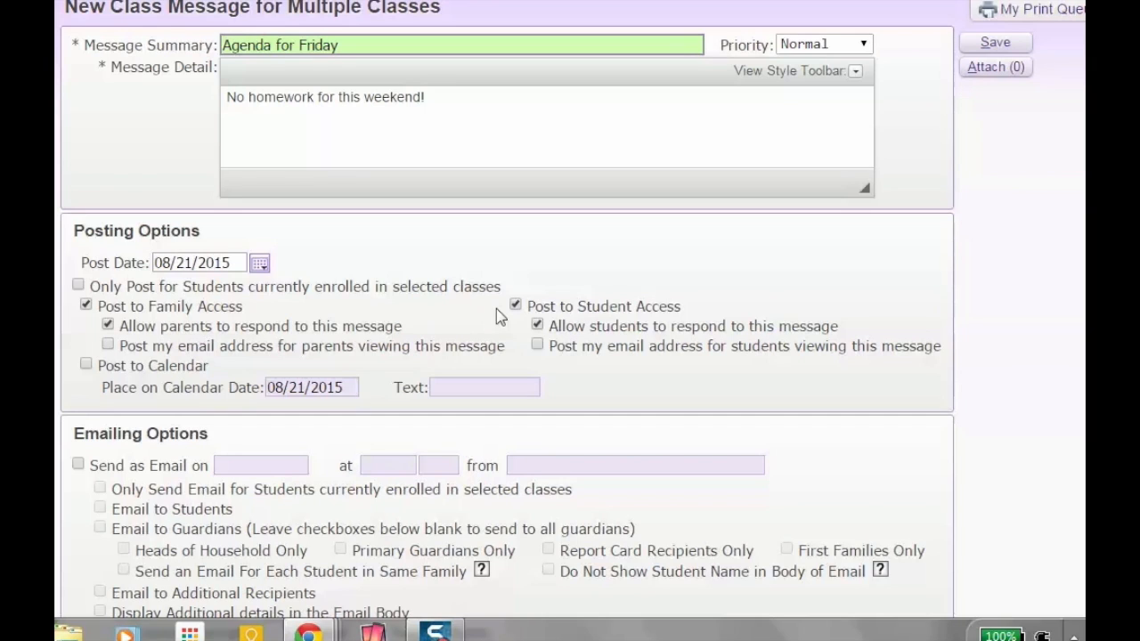
pyautogui.click(87, 365)
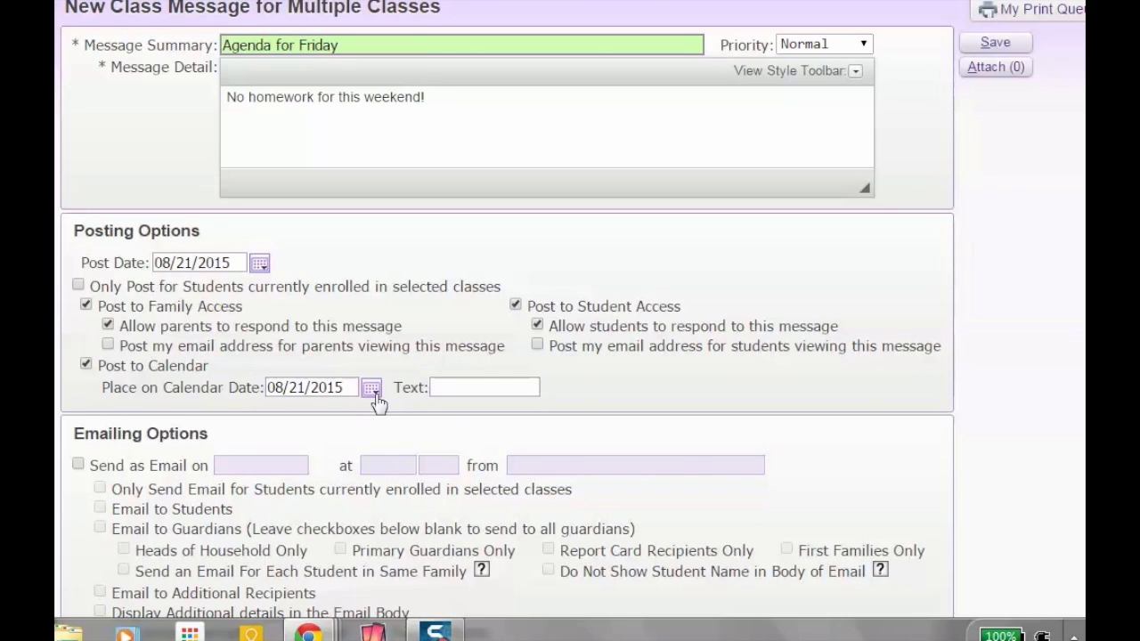
pyautogui.click(439, 389)
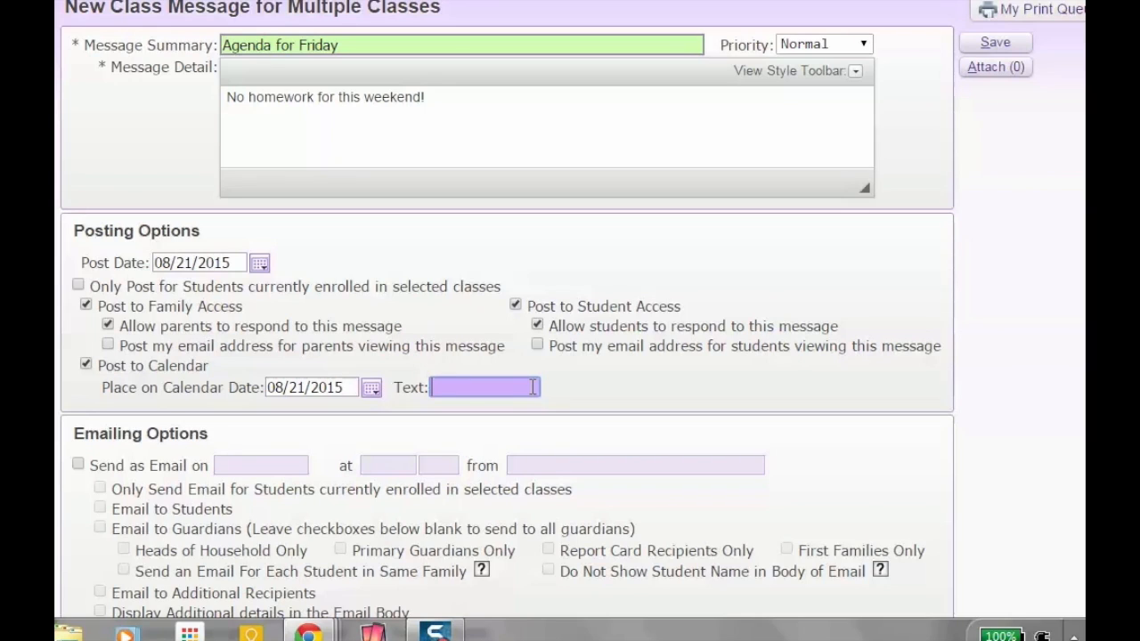
pyautogui.write('Math 6')
pyautogui.press('BackSpace')
pyautogui.press('BackSpace')
pyautogui.press('BackSpace')
pyautogui.press('BackSpace')
pyautogui.press('BackSpace')
pyautogui.press('BackSpace')
pyautogui.write('Us')
pyautogui.press('BackSpace')
pyautogui.write('S History')
pyautogui.press('BackSpace')
pyautogui.press('BackSpace')
pyautogui.press('BackSpace')
pyautogui.press('BackSpace')
pyautogui.press('BackSpace')
pyautogui.press('BackSpace')
pyautogui.press('BackSpace')
pyautogui.press('BackSpace')
pyautogui.press('BackSpace')
pyautogui.press('BackSpace')
pyautogui.write('English 9')
pyautogui.press('BackSpace')
pyautogui.press('BackSpace')
pyautogui.press('BackSpace')
pyautogui.press('BackSpace')
pyautogui.press('BackSpace')
pyautogui.press('BackSpace')
pyautogui.press('BackSpace')
pyautogui.press('BackSpace')
pyautogui.press('BackSpace')
pyautogui.write('Ine')
pyautogui.press('BackSpace')
pyautogui.write('teractive')
pyautogui.press('BackSpace')
pyautogui.press('BackSpace')
pyautogui.press('BackSpace')
pyautogui.press('BackSpace')
pyautogui.press('BackSpace')
pyautogui.press('BackSpace')
pyautogui.press('BackSpace')
pyautogui.press('BackSpace')
pyautogui.press('BackSpace')
pyautogui.press('BackSpace')
pyautogui.press('BackSpace')
pyautogui.press('BackSpace')
pyautogui.write('IM 2')
# Set the calendar entry's text to "Math 6"
pyautogui.moveTo(457, 386); pyautogui.dragTo(431, 387)
pyautogui.write('Math 6')
pyautogui.scroll(-1, 886, 443)
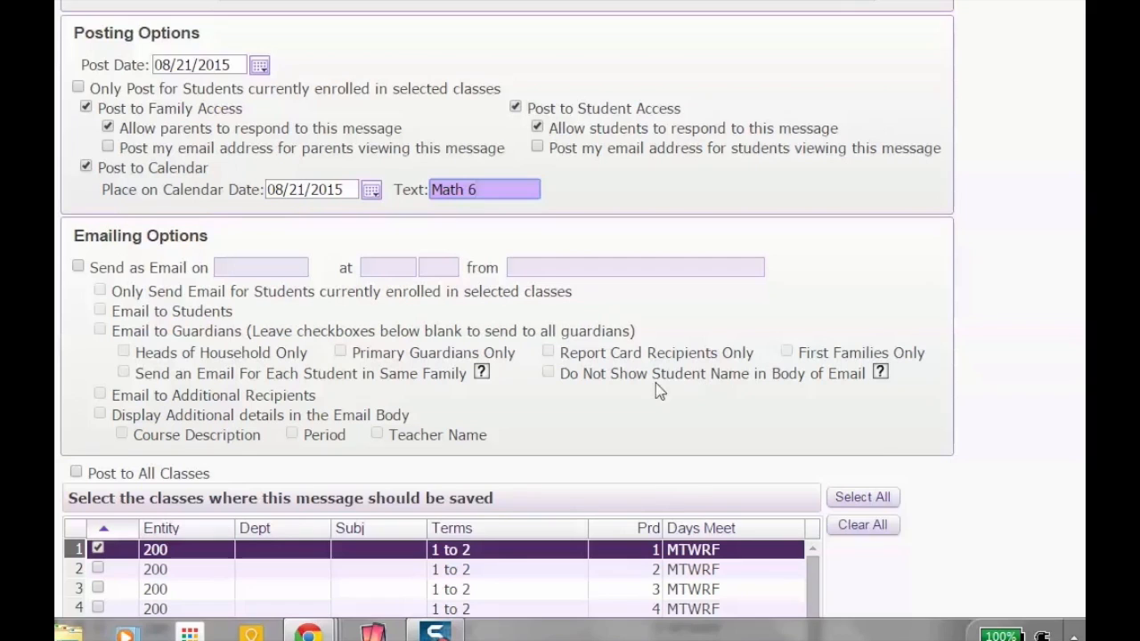
pyautogui.scroll(-1, 661, 390)
pyautogui.scroll(-1, 352, 330)
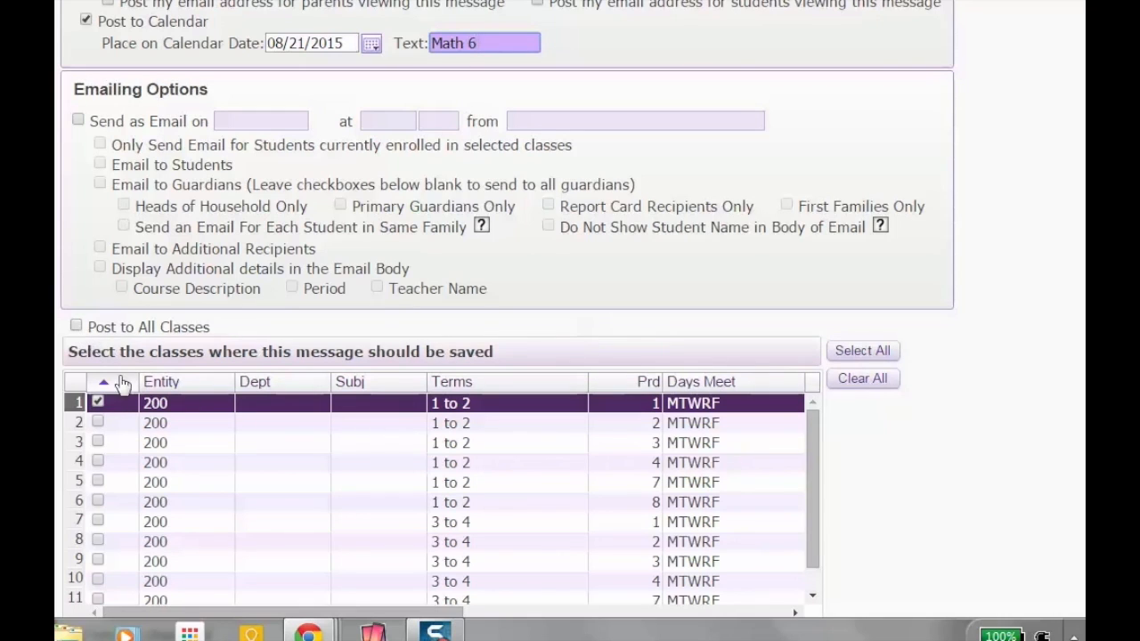
pyautogui.click(76, 325)
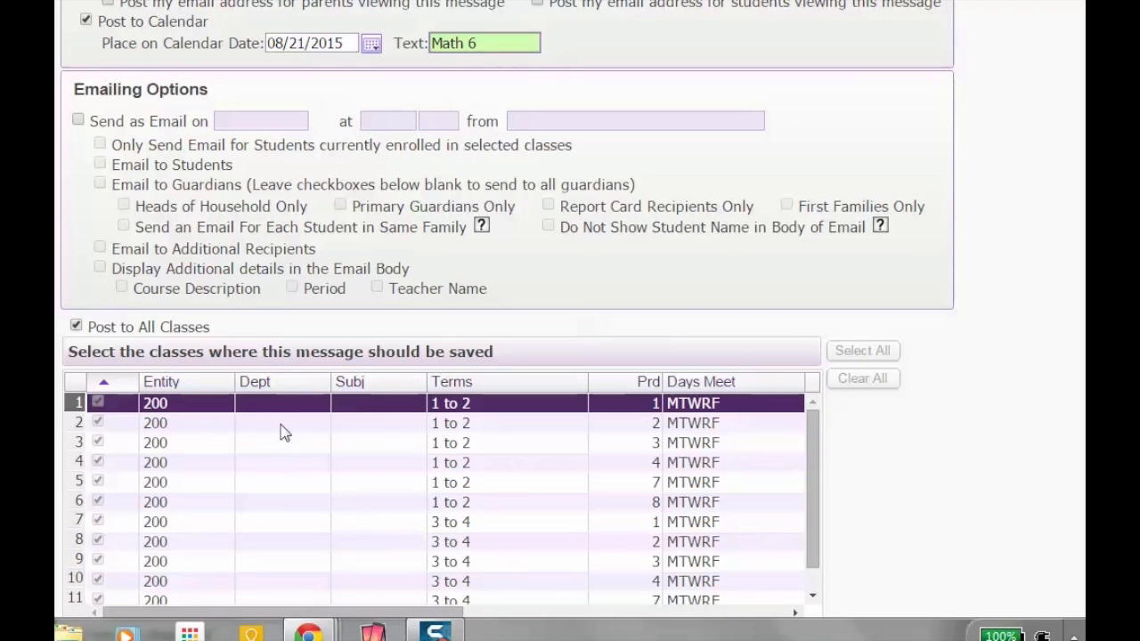
pyautogui.click(77, 326)
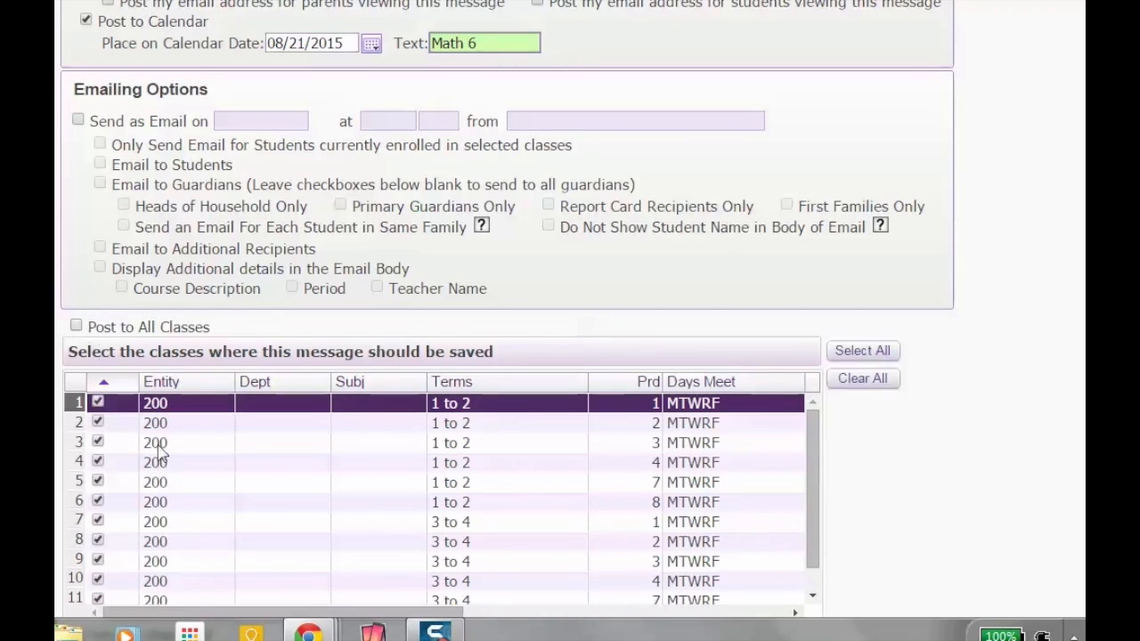
pyautogui.click(76, 327)
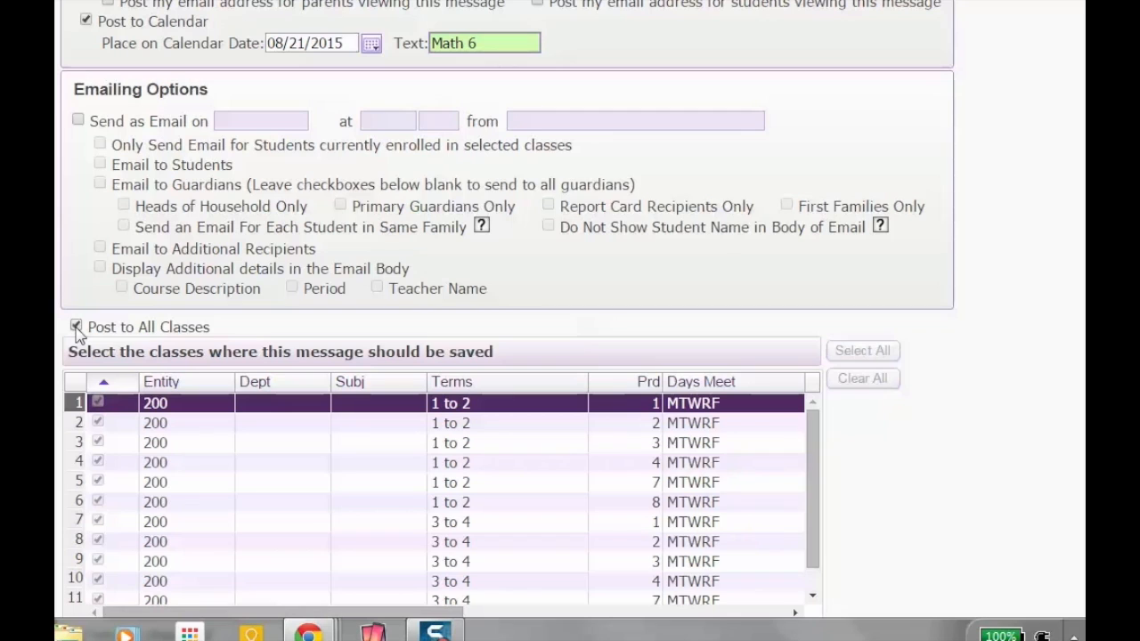
pyautogui.click(77, 327)
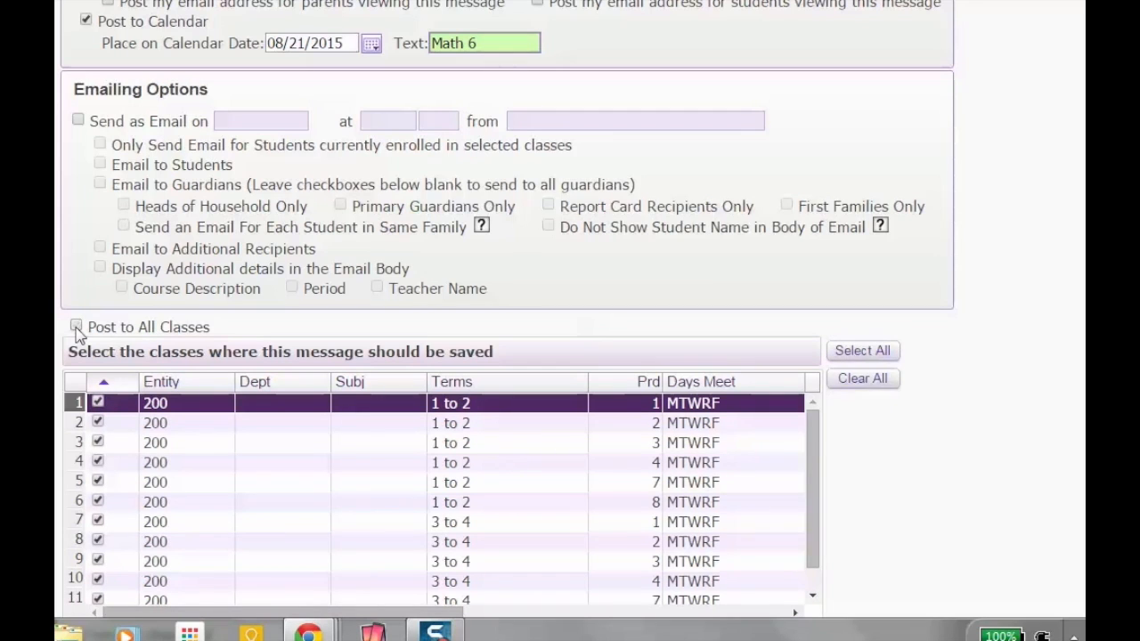
pyautogui.click(98, 404)
pyautogui.click(860, 381)
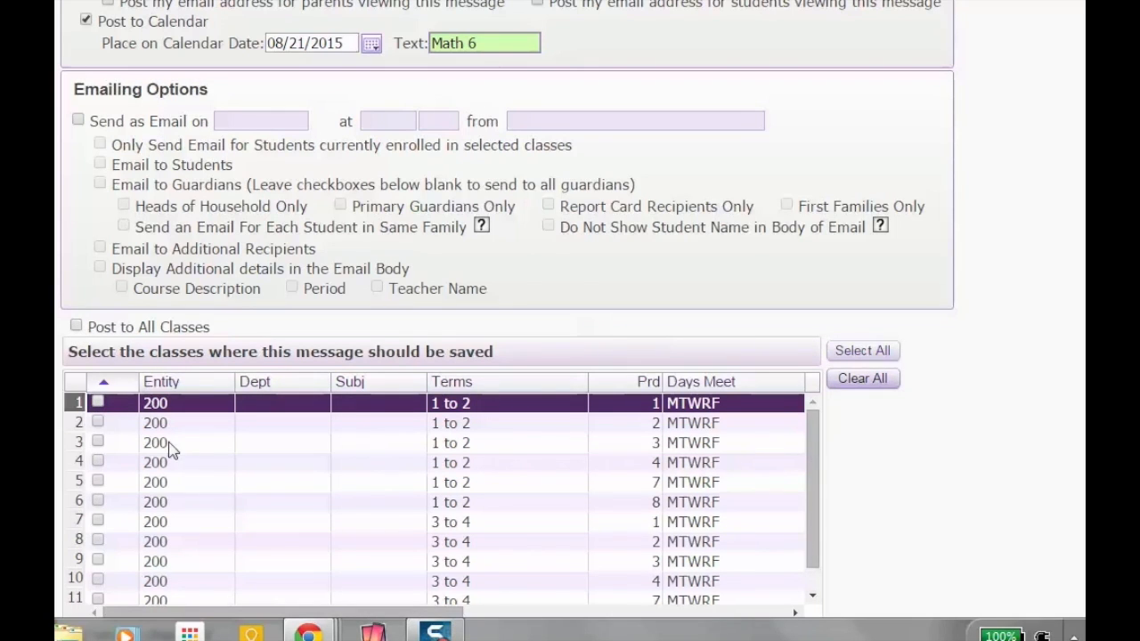
# Select the term 1 to 2 classes of periods 1, 2 and 3 as recipients and save the message
pyautogui.click(98, 404)
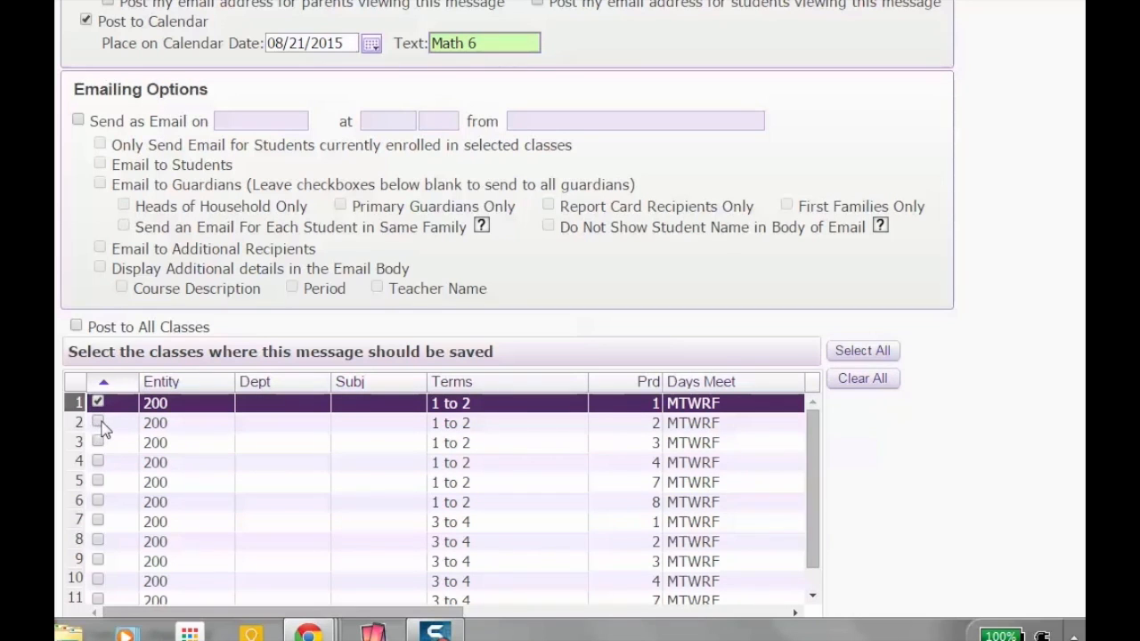
pyautogui.click(98, 423)
pyautogui.click(98, 443)
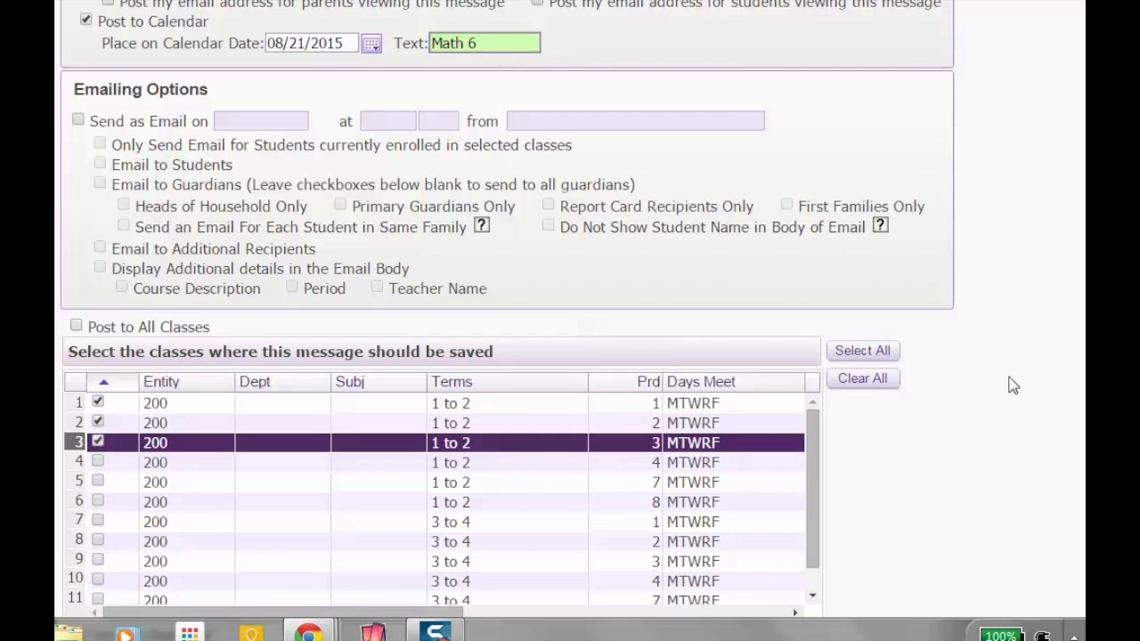
pyautogui.scroll(4, 1009, 384)
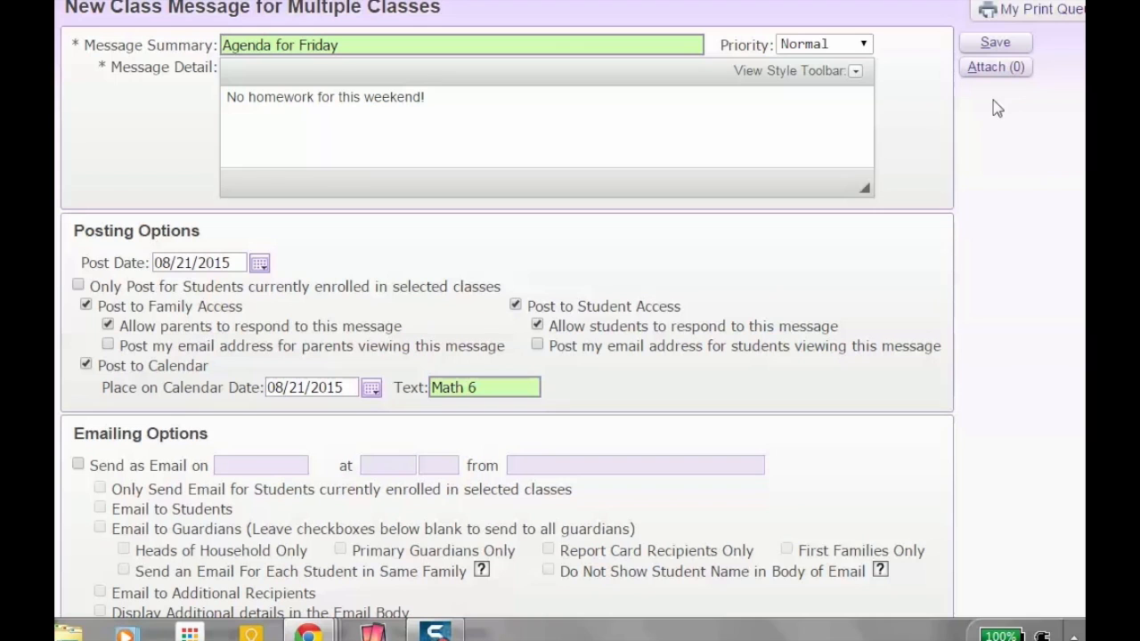
pyautogui.hscroll(1, 730, 200)
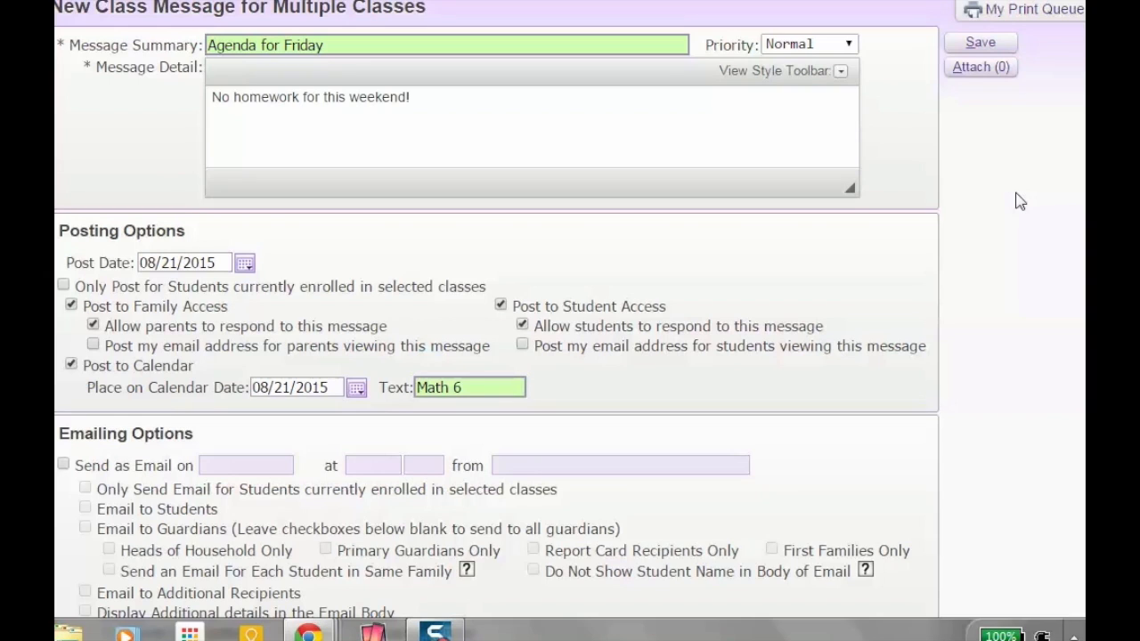
pyautogui.click(979, 44)
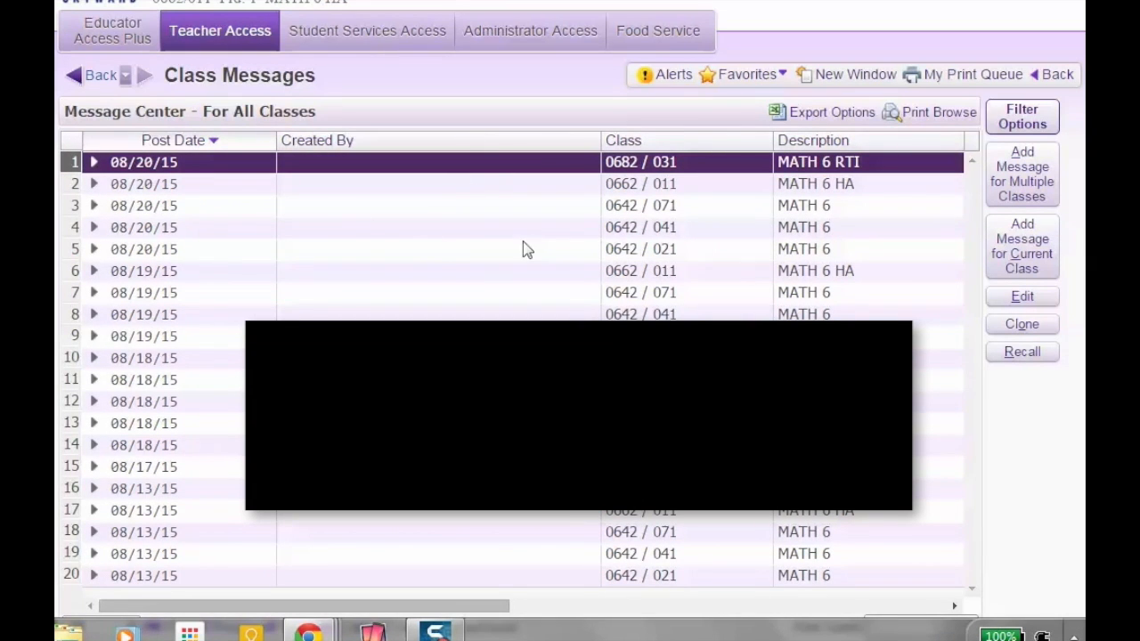
# Reopen the gradebook of the period 1 MATH 6 HA class
pyautogui.click(224, 34)
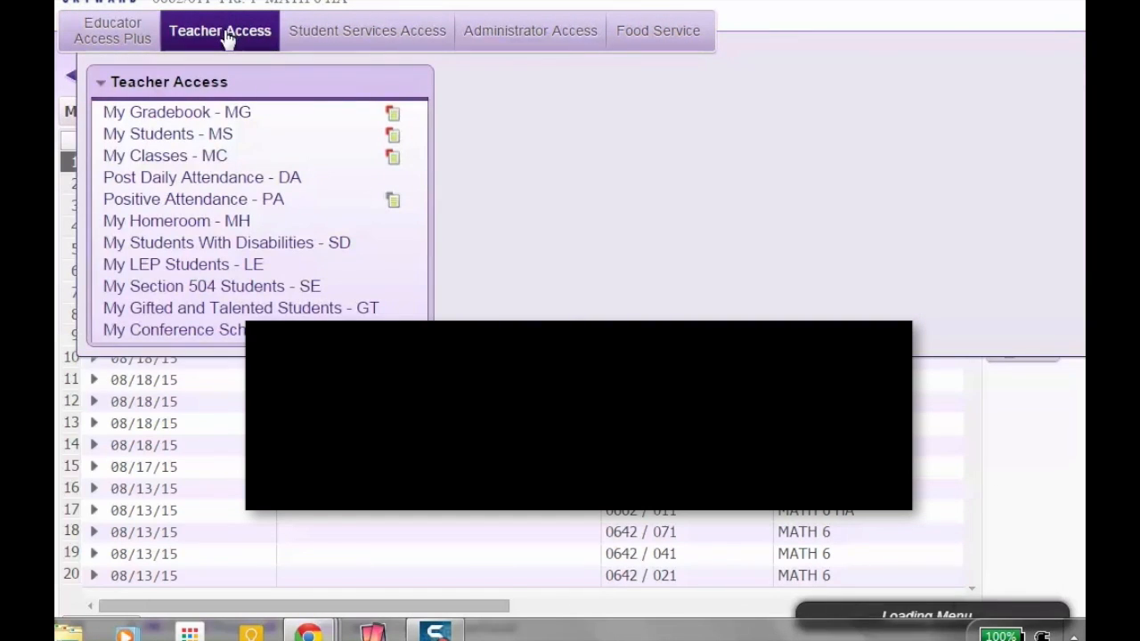
pyautogui.click(180, 115)
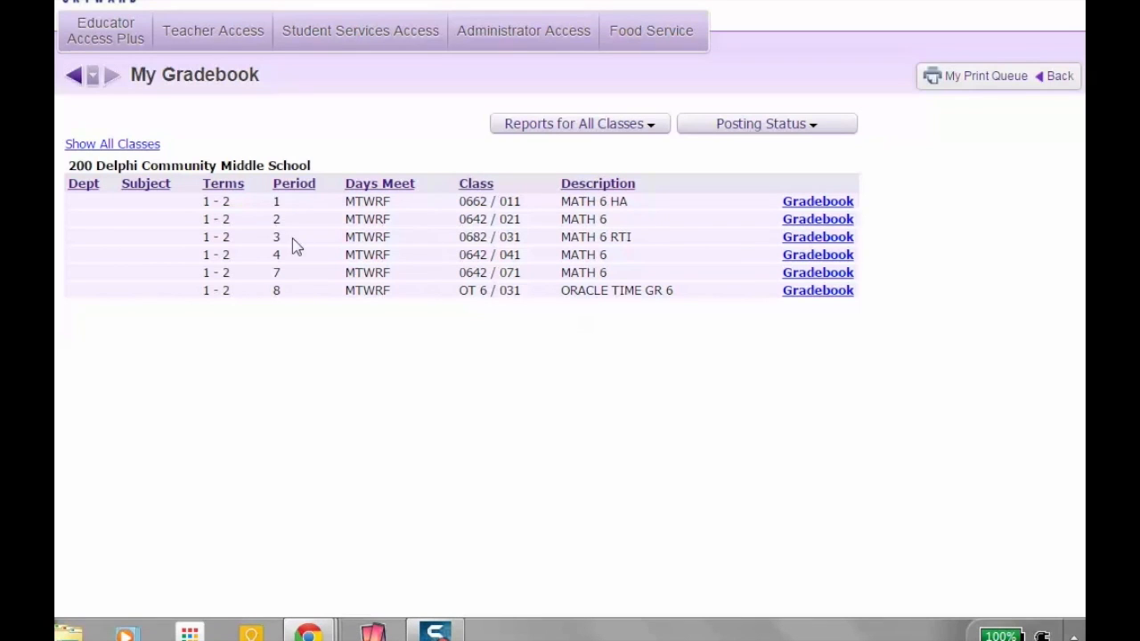
pyautogui.click(801, 203)
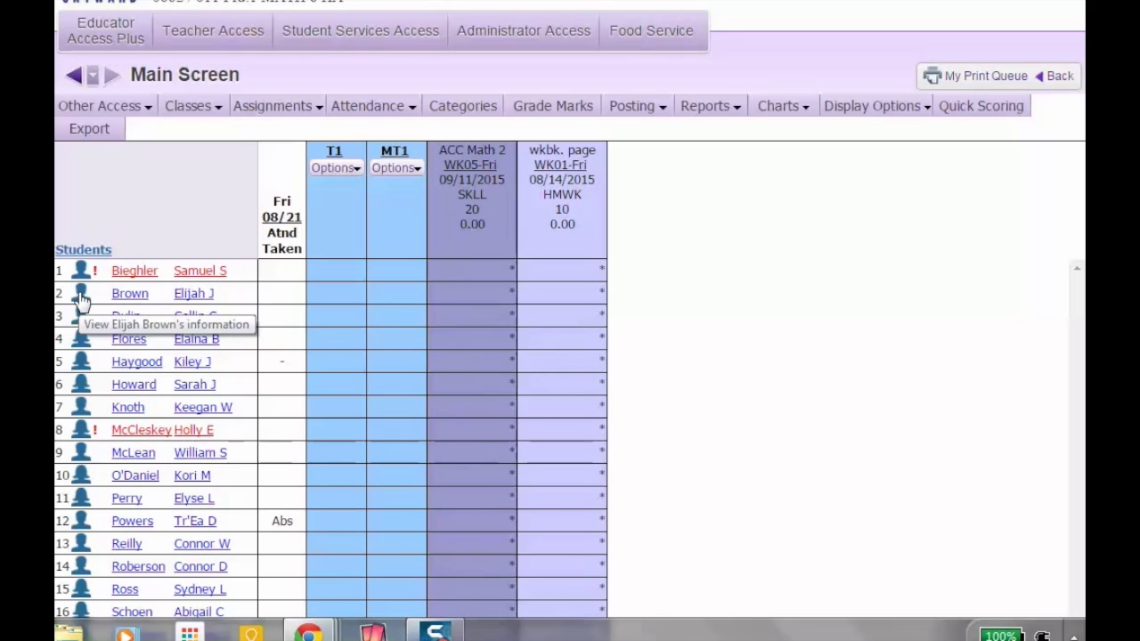
# Open the Student Access calendar of the second listed student and check the Math 6 entry on August 21
pyautogui.click(80, 301)
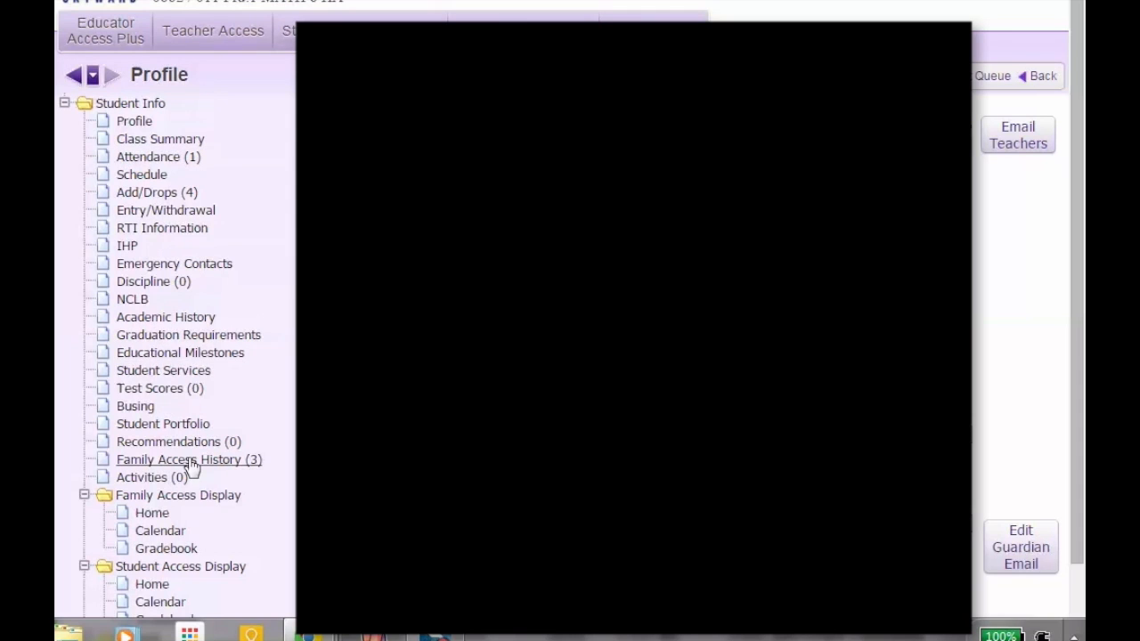
pyautogui.moveTo(1078, 547); pyautogui.dragTo(1079, 628)
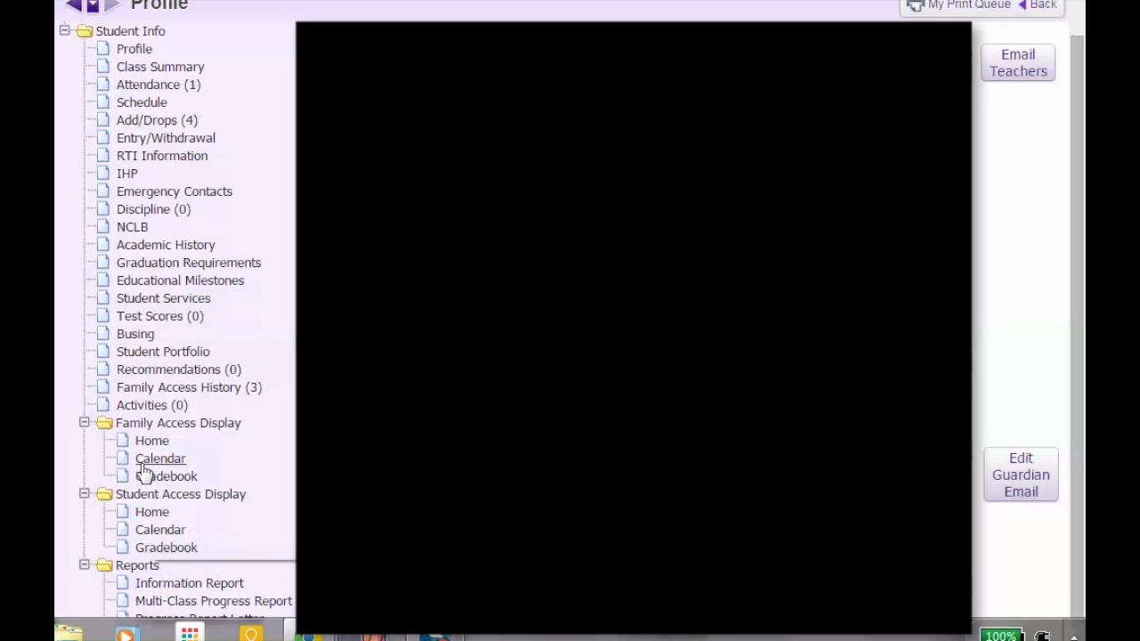
pyautogui.click(148, 531)
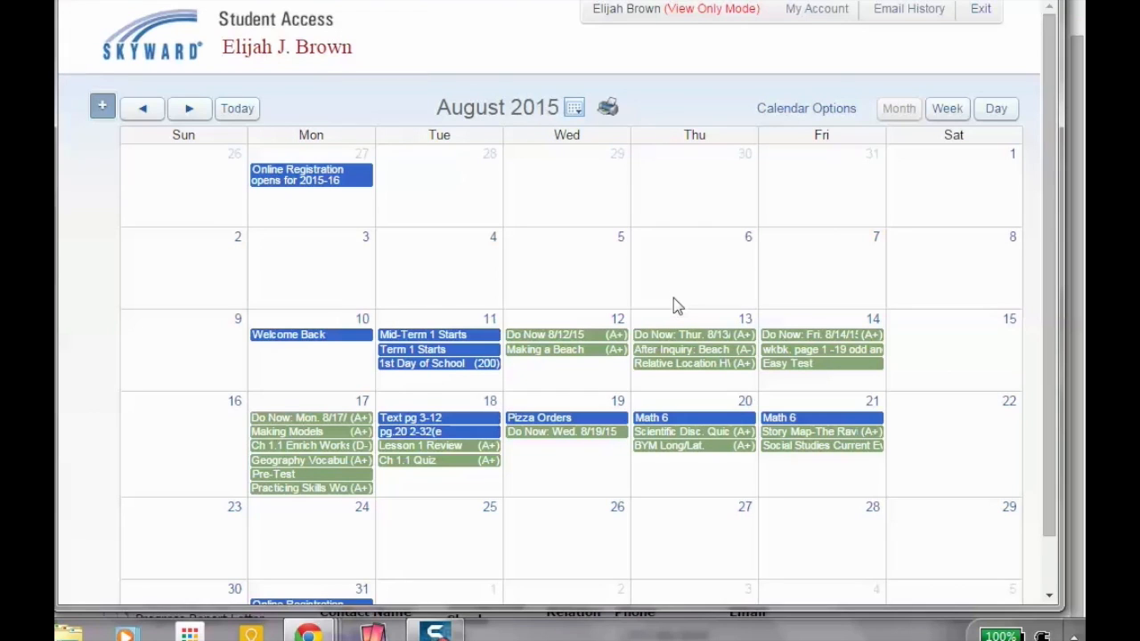
pyautogui.click(777, 418)
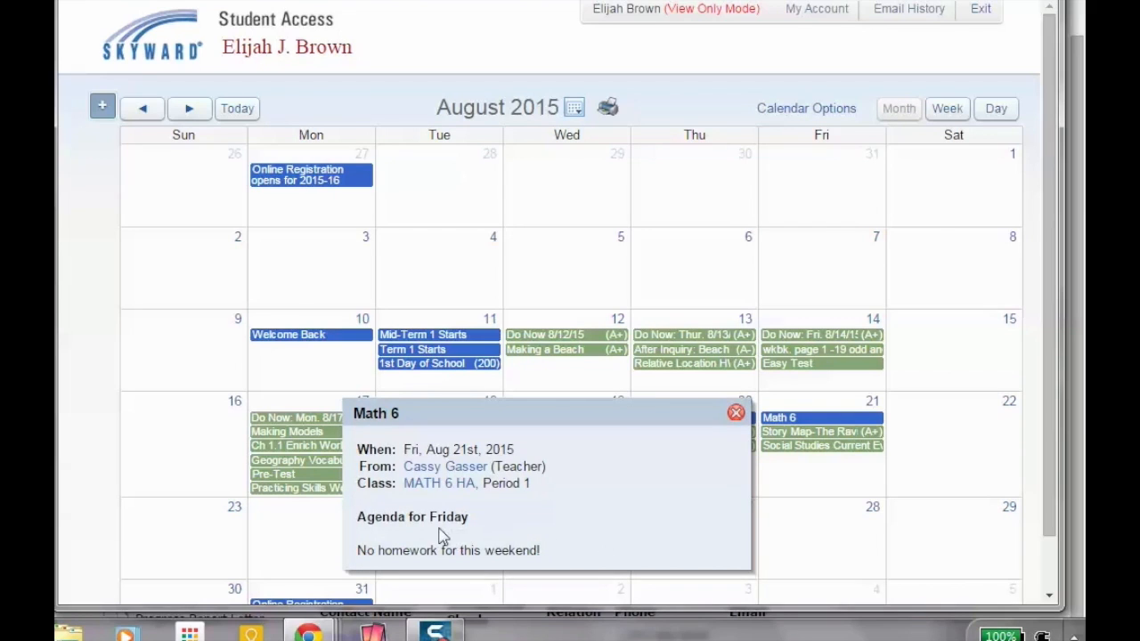
pyautogui.click(735, 414)
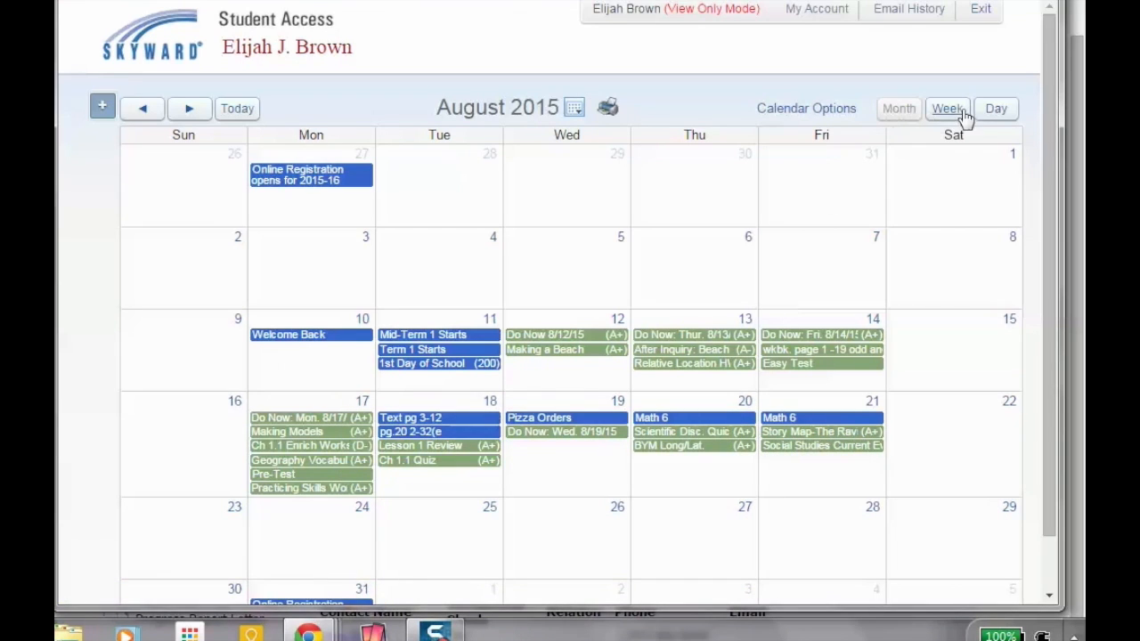
# Exit Student Access, view the Math 6 entry on August 21 in the same student's Family Access calendar, and exit that view
pyautogui.click(980, 11)
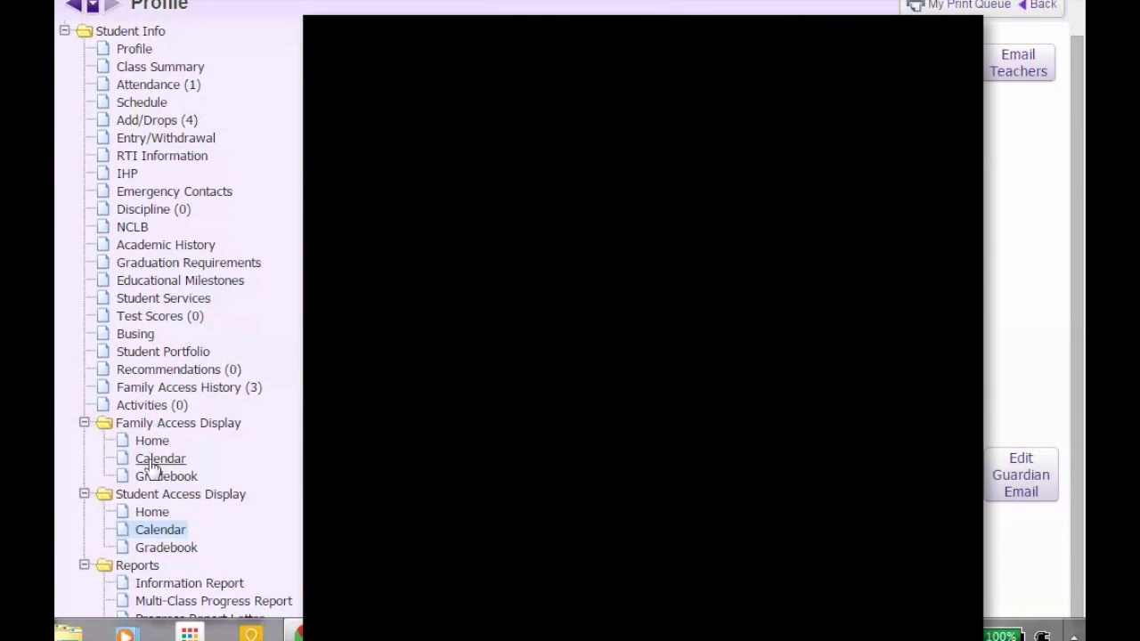
pyautogui.click(153, 461)
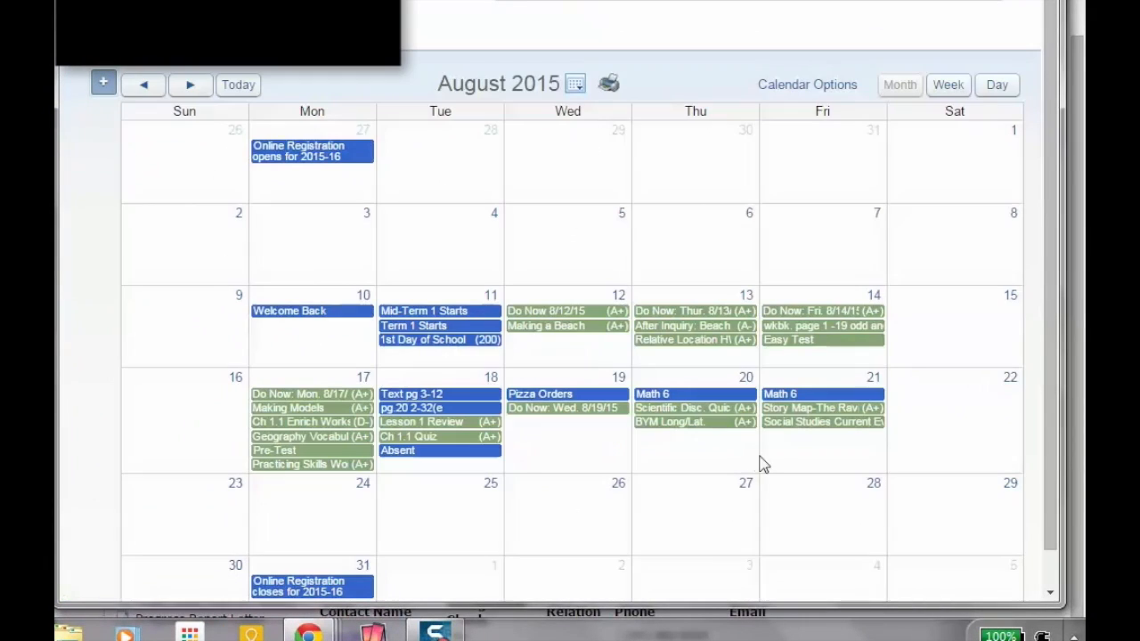
pyautogui.click(790, 395)
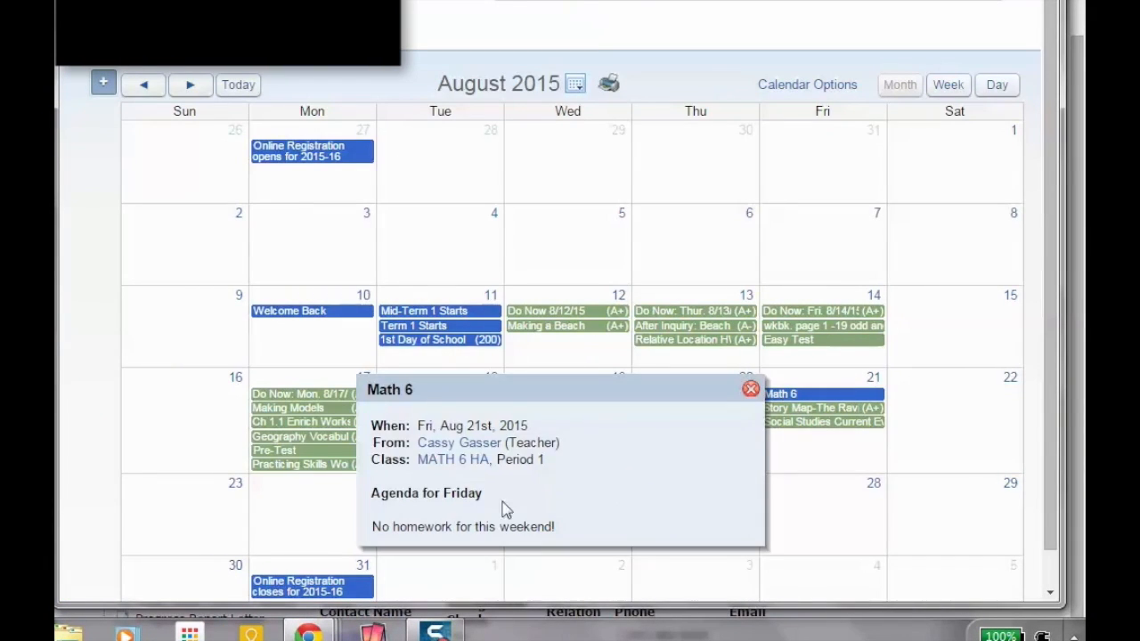
pyautogui.click(751, 390)
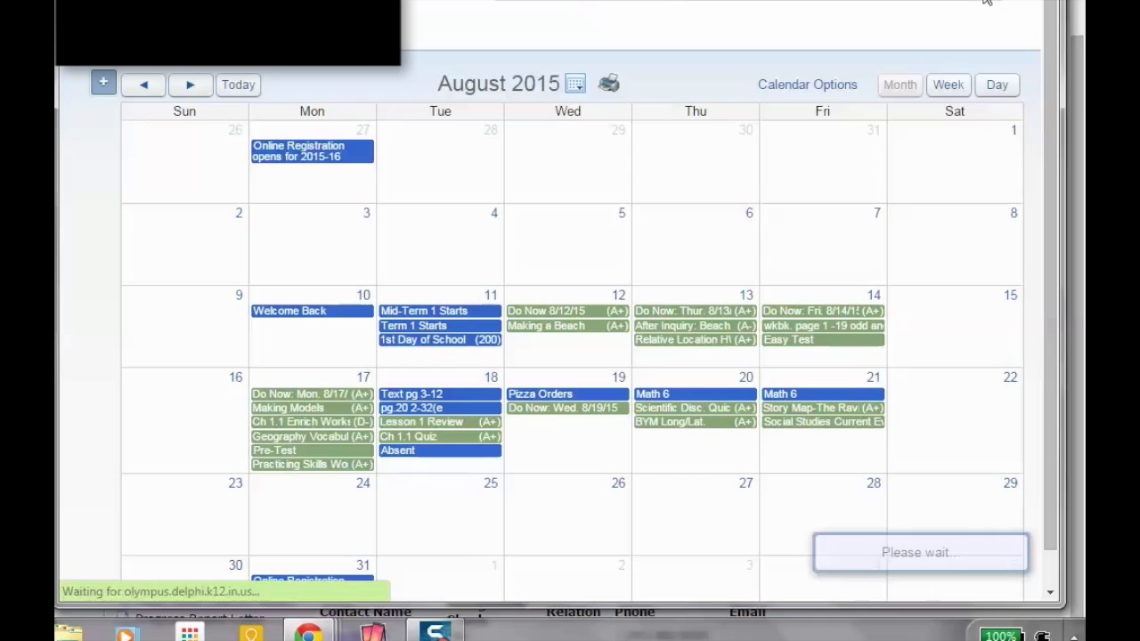
pyautogui.click(986, 4)
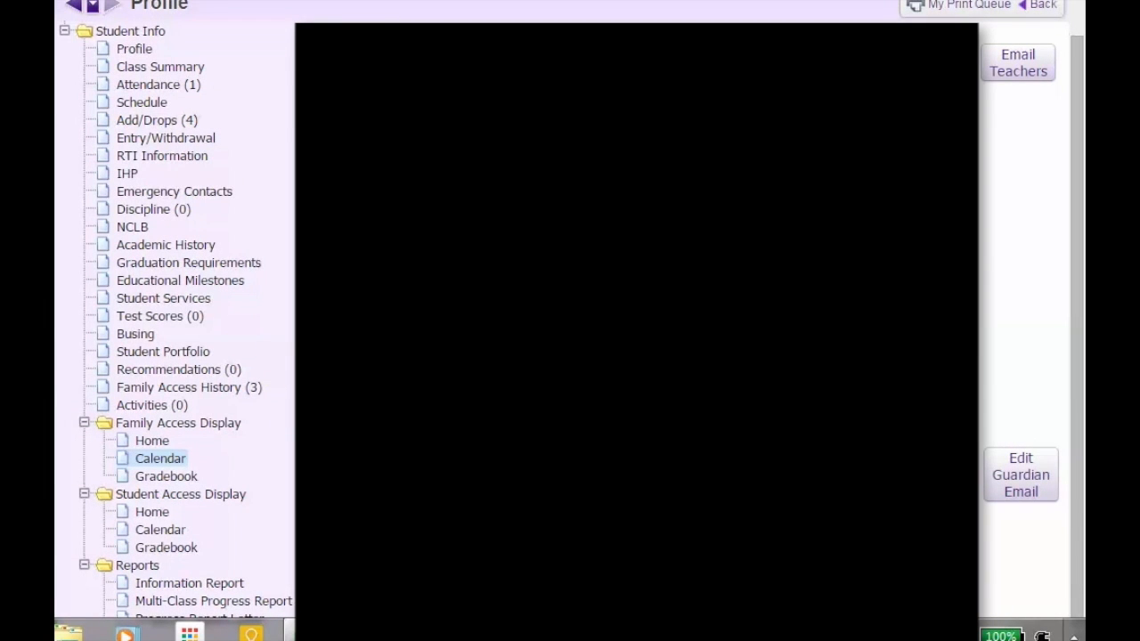
# Return from the student's profile to the class gradebook and bring up the Teacher Access options
pyautogui.click(1039, 6)
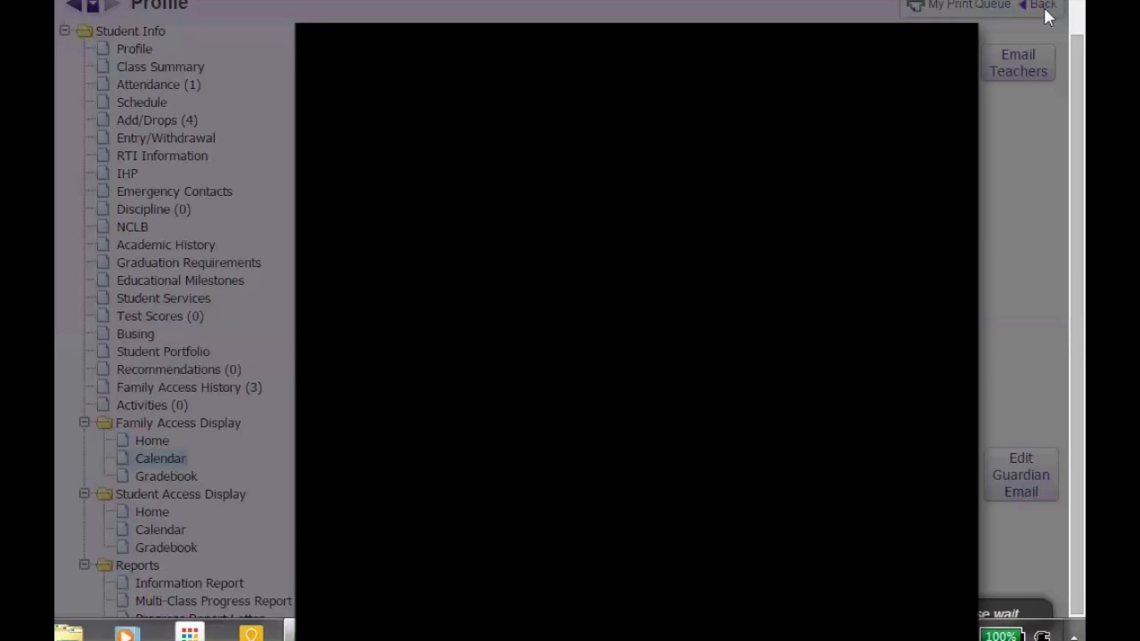
pyautogui.click(656, 109)
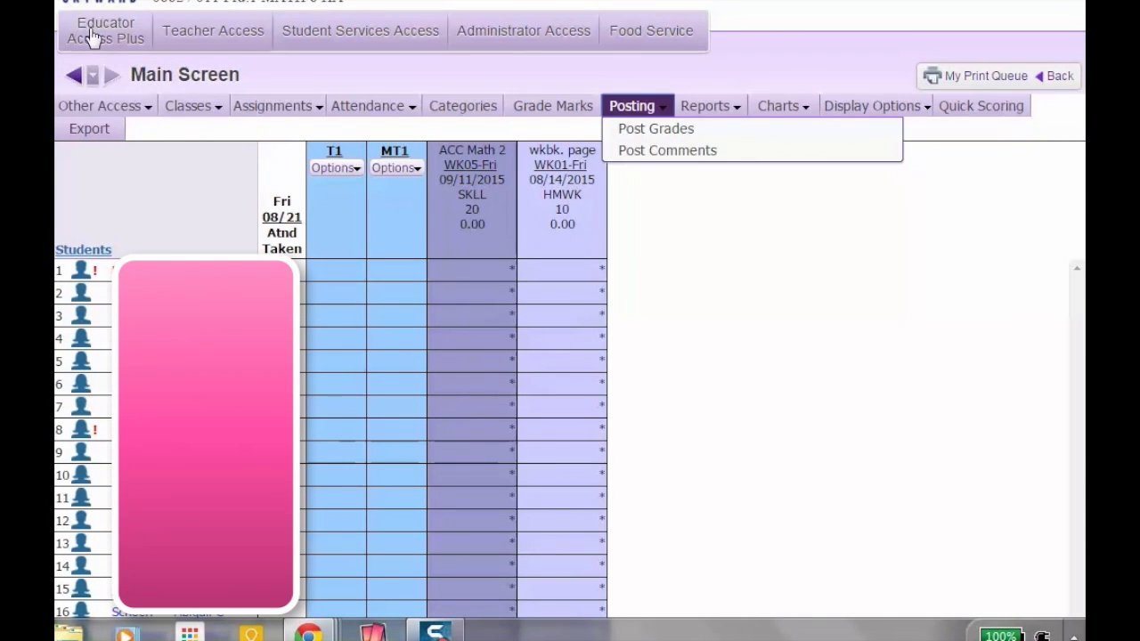
pyautogui.moveTo(178, 36)
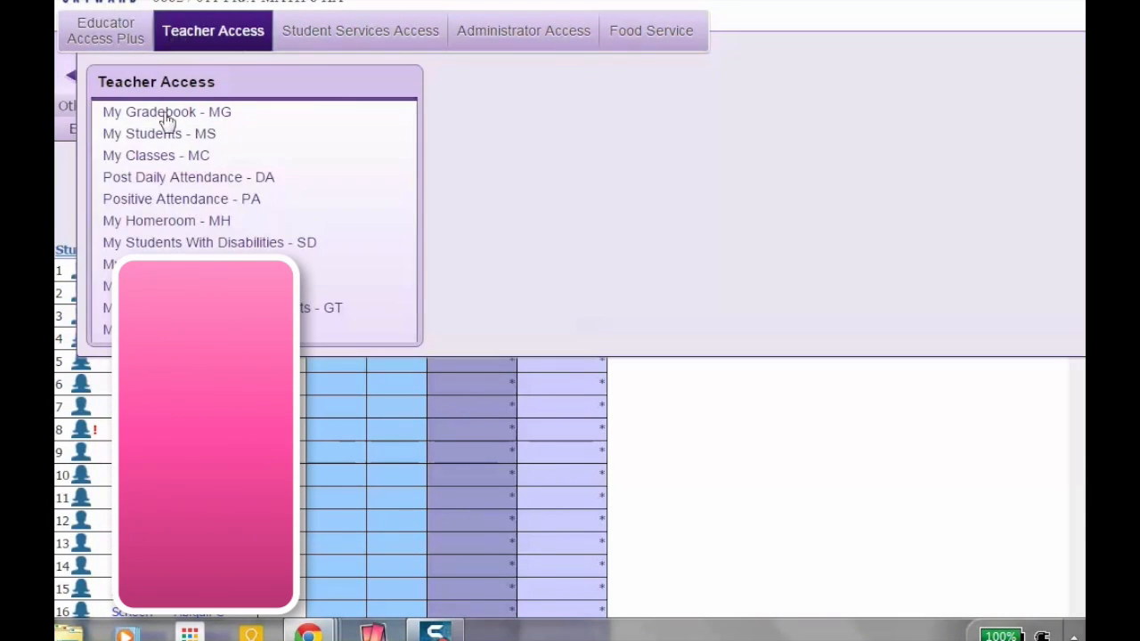